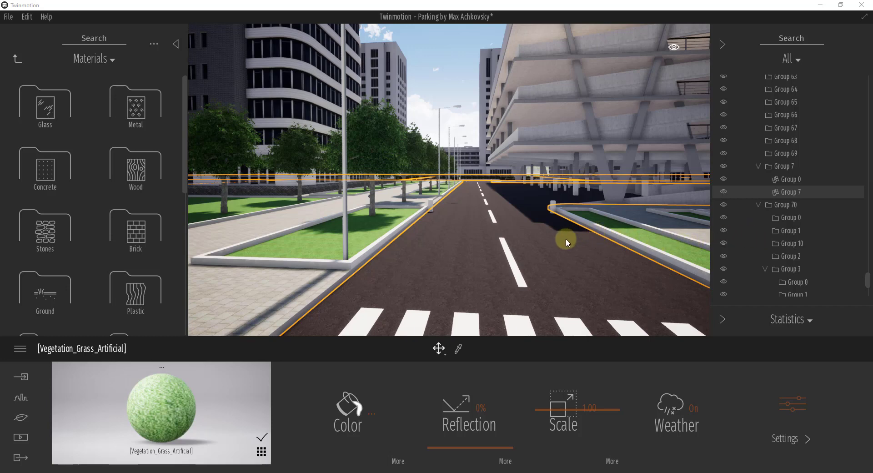
Delete the Blackgum 2 tree beside the road near the far end of the closest grass bed.
{"action": "right_click_drag", "start_coordinate": [535, 224], "coordinate": [534, 222]}
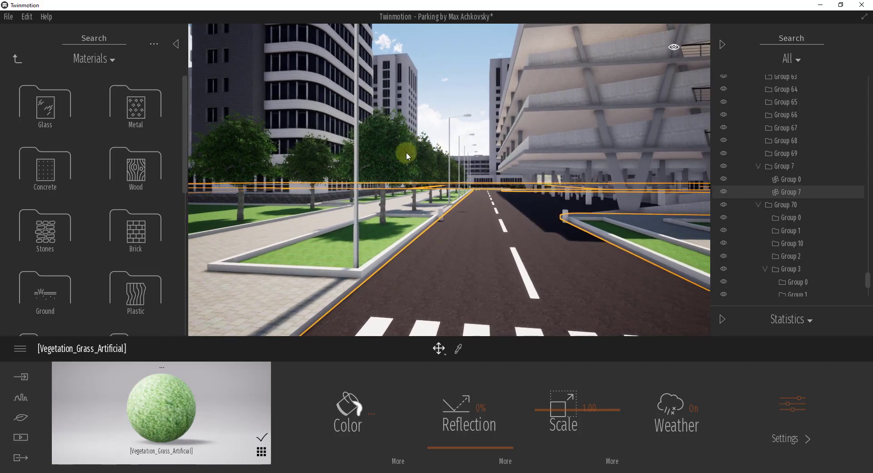
{"action": "key", "text": "w"}
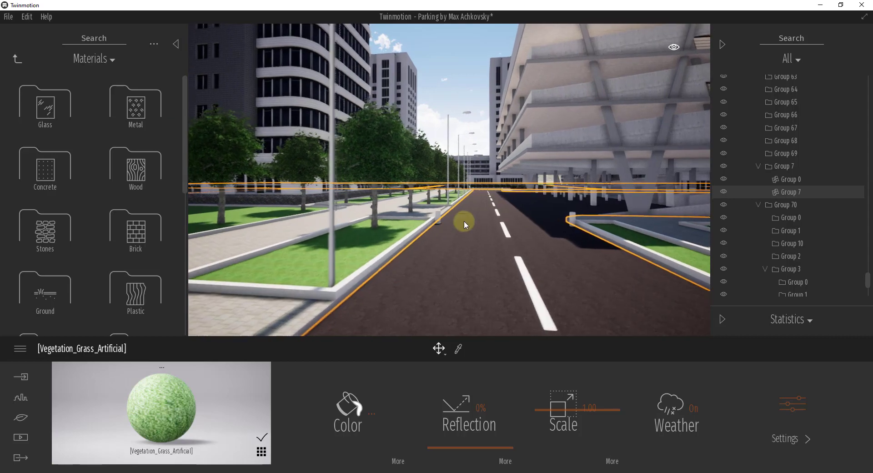
{"action": "key", "text": "d"}
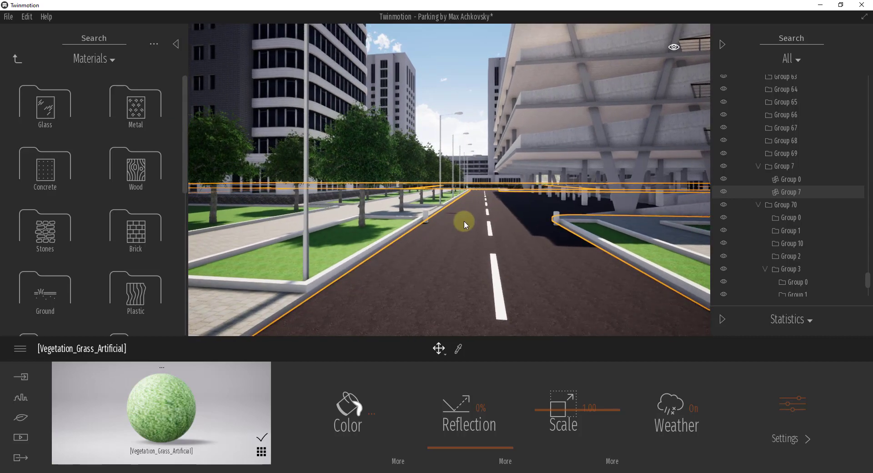
{"action": "right_click_drag", "start_coordinate": [465, 222], "coordinate": [464, 221]}
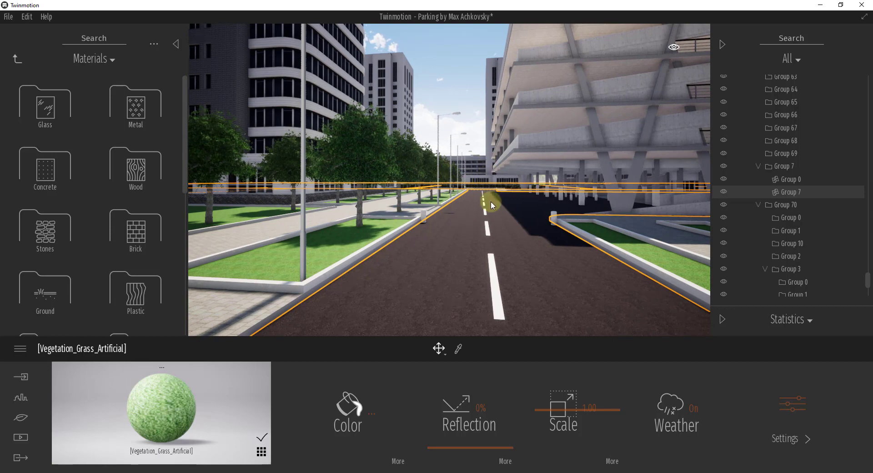
{"action": "key", "text": "e"}
{"action": "right_click_drag", "start_coordinate": [491, 218], "coordinate": [491, 218]}
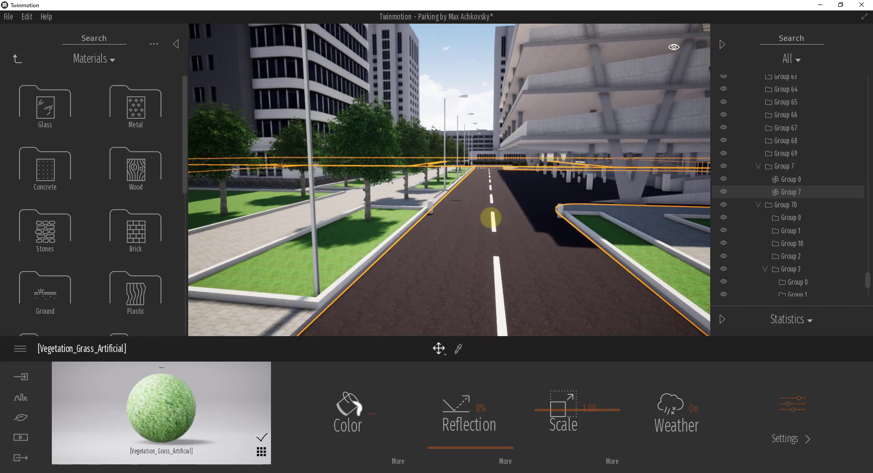
{"action": "left_click", "coordinate": [15, 60]}
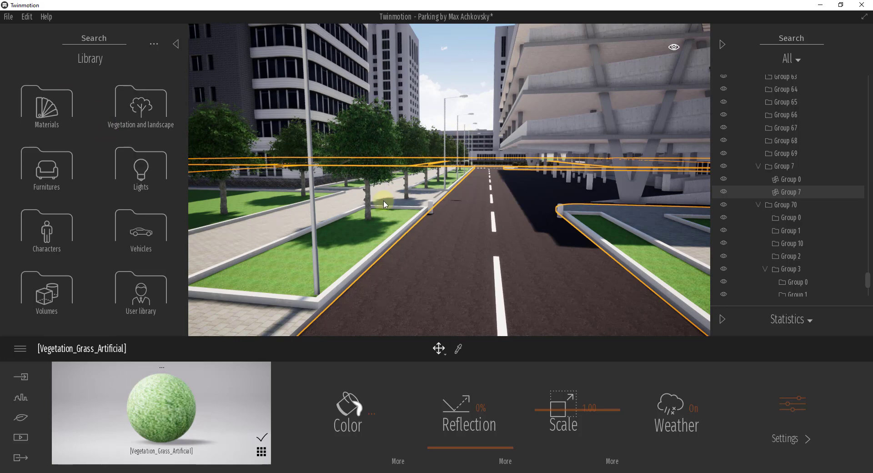
{"action": "left_click", "coordinate": [407, 189]}
{"action": "left_click", "coordinate": [409, 151]}
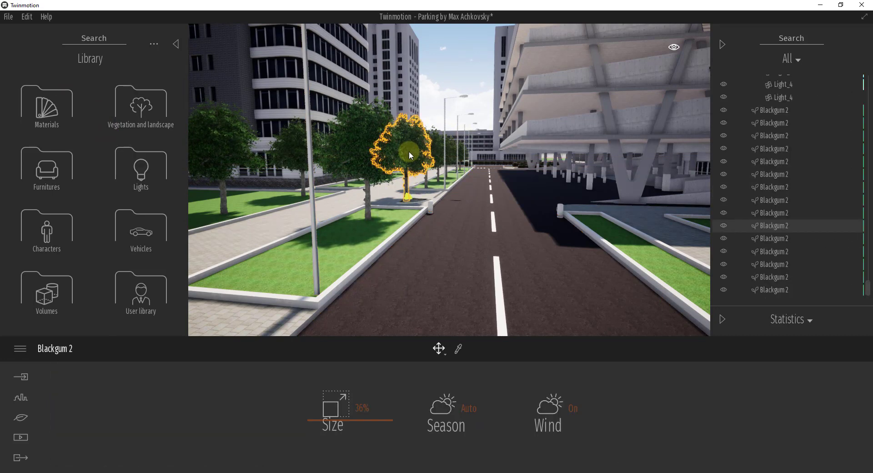
{"action": "left_click", "coordinate": [445, 195]}
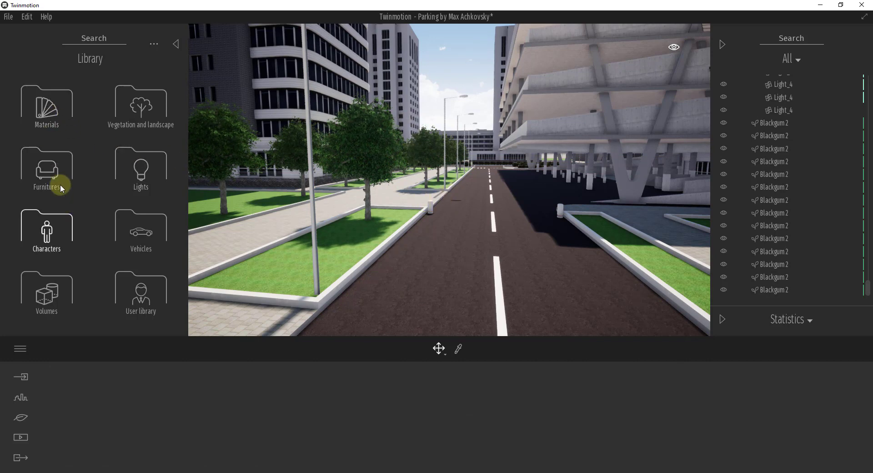
Place a Flag Advertising Double from the city furniture library on the grass bed beside the road.
{"action": "left_click", "coordinate": [50, 170]}
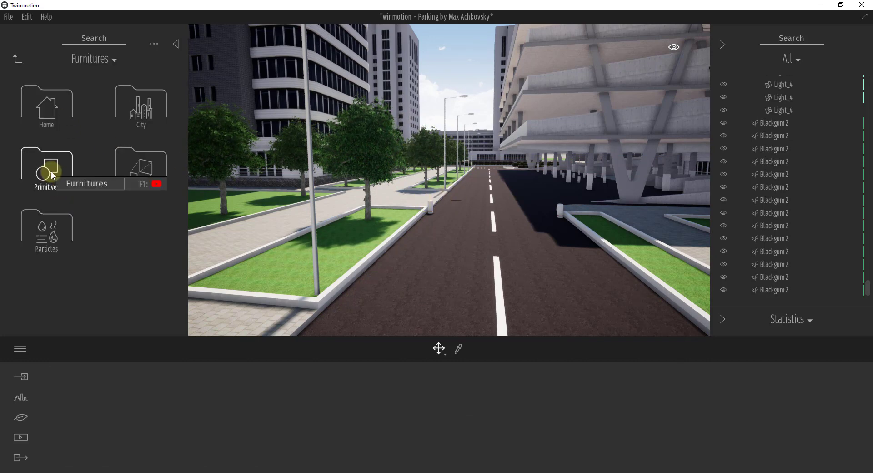
{"action": "left_click", "coordinate": [142, 104]}
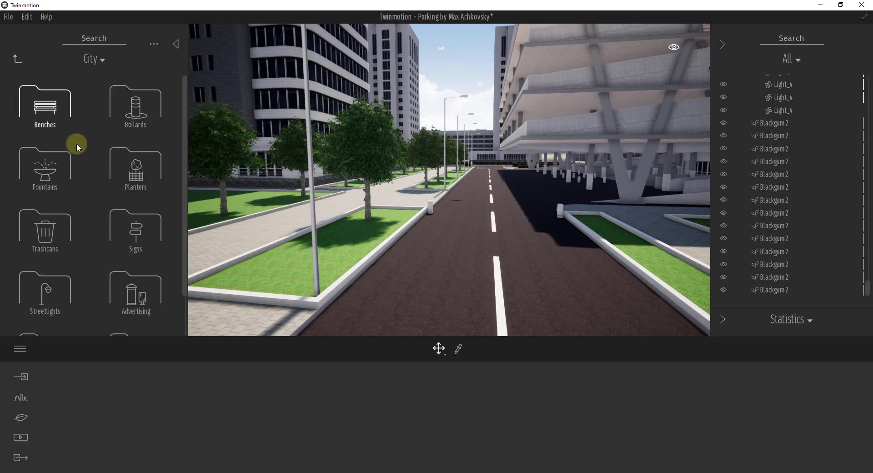
{"action": "scroll", "coordinate": [109, 173], "scroll_direction": "down", "scroll_amount": 1}
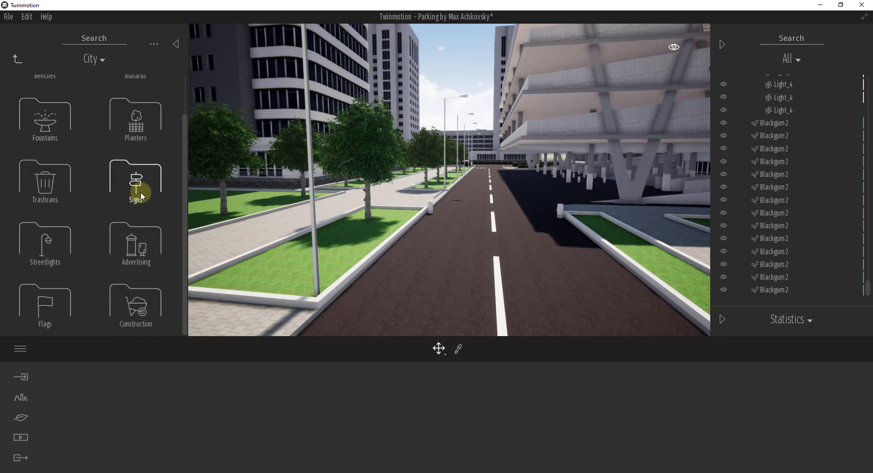
{"action": "left_click", "coordinate": [49, 305]}
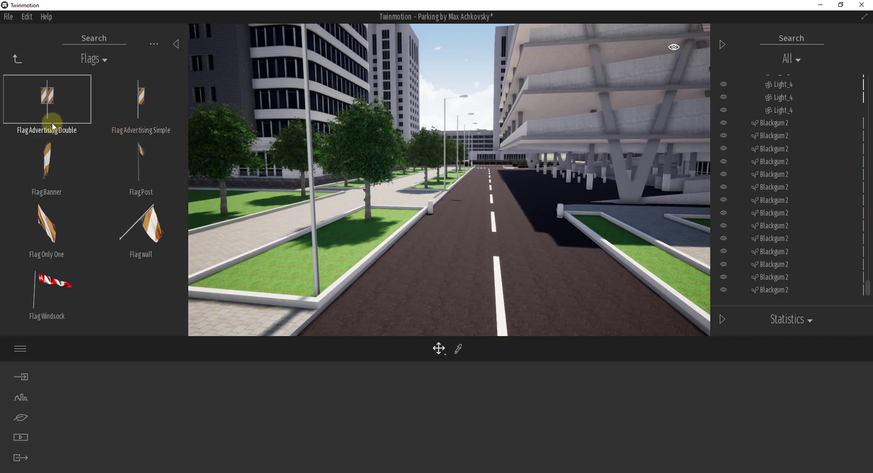
{"action": "left_click_drag", "start_coordinate": [47, 100], "coordinate": [473, 267]}
{"action": "key", "text": "a"}
{"action": "key", "text": "d"}
{"action": "right_click_drag", "start_coordinate": [472, 263], "coordinate": [410, 111]}
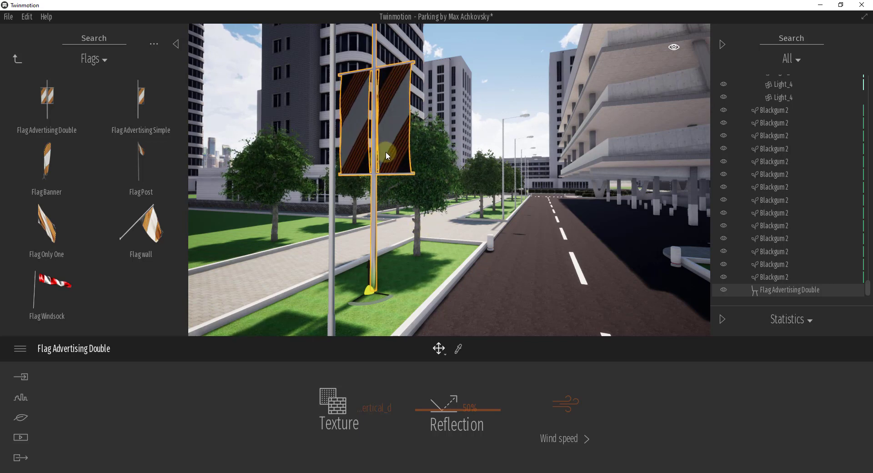
Set the weather effects that move the flag to wind speed 0.53 and wind direction 16°.
{"action": "left_click", "coordinate": [565, 412]}
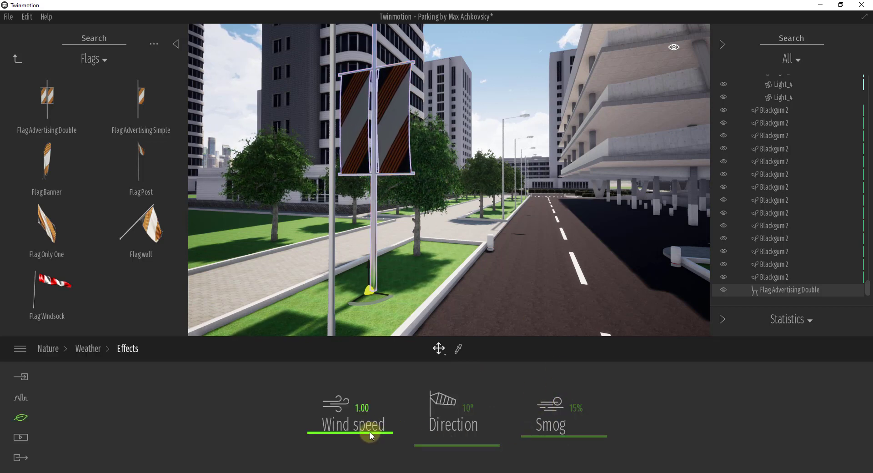
{"action": "mouse_move", "coordinate": [366, 432]}
{"action": "left_mouse_down"}
{"action": "mouse_move", "coordinate": [366, 390]}
{"action": "mouse_move", "coordinate": [364, 425]}
{"action": "left_mouse_up"}
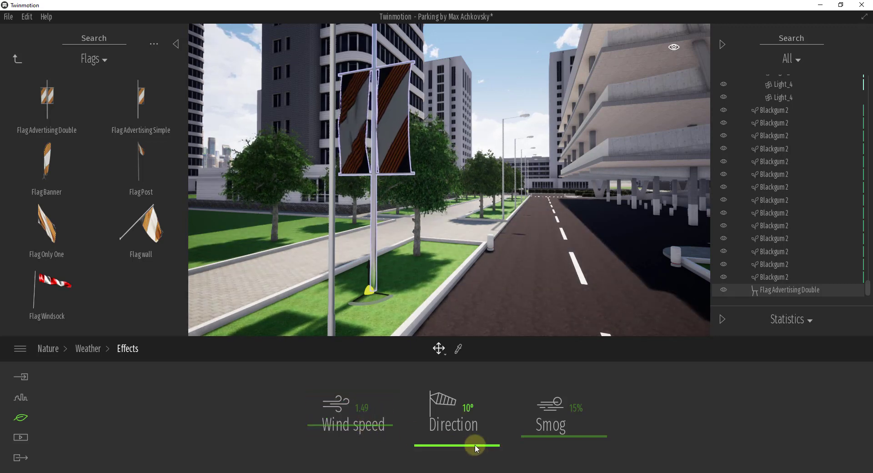
{"action": "mouse_move", "coordinate": [473, 447]}
{"action": "left_mouse_down"}
{"action": "mouse_move", "coordinate": [470, 409]}
{"action": "mouse_move", "coordinate": [468, 445]}
{"action": "left_mouse_up"}
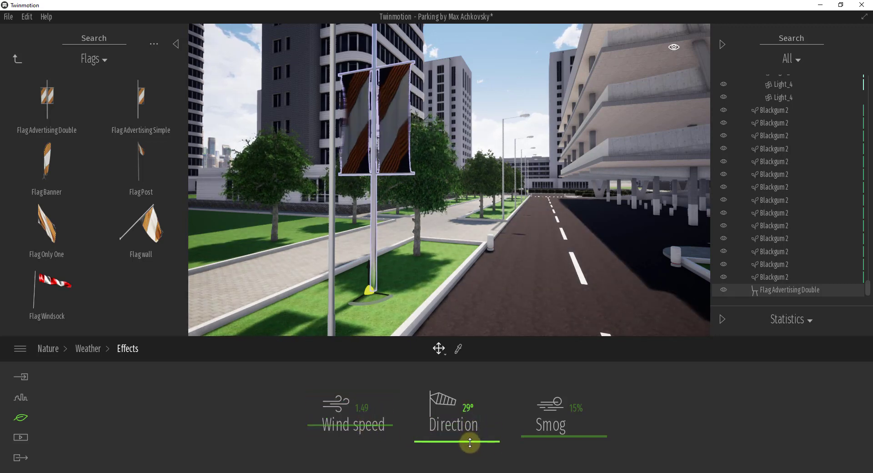
{"action": "left_click_drag", "start_coordinate": [367, 425], "coordinate": [373, 448]}
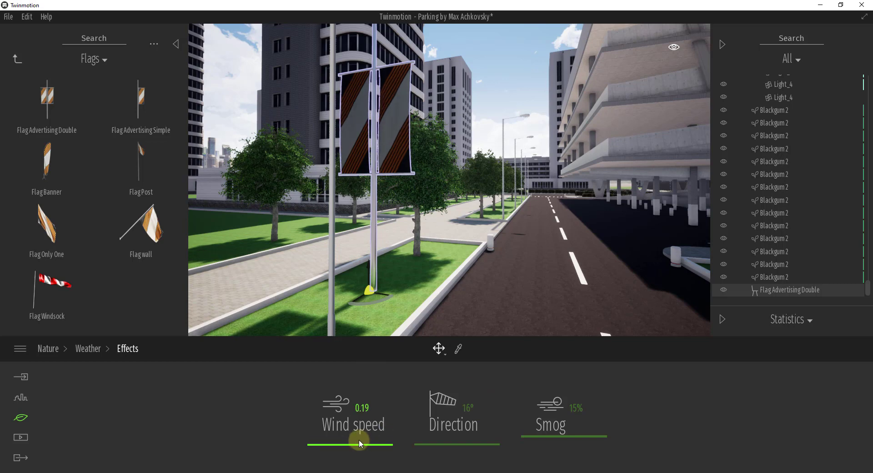
{"action": "mouse_move", "coordinate": [357, 438]}
{"action": "left_mouse_down"}
{"action": "mouse_move", "coordinate": [361, 403]}
{"action": "mouse_move", "coordinate": [362, 439]}
{"action": "left_mouse_up"}
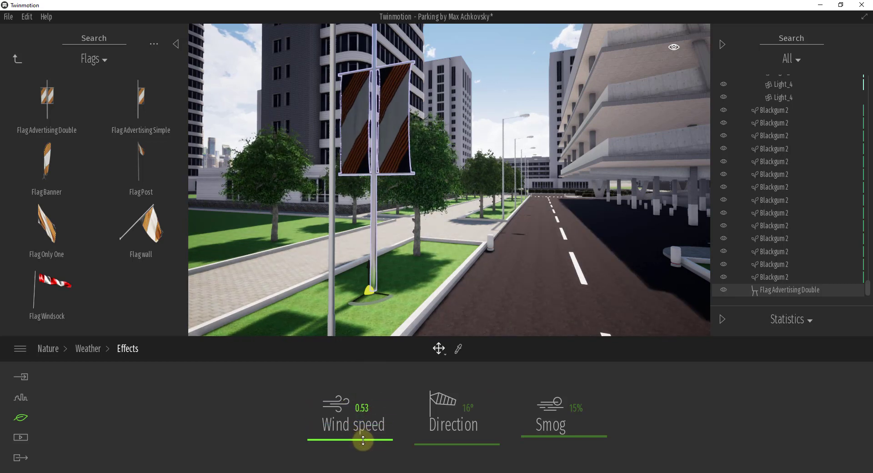
Place a Flag wall on the parking building's concrete facade facing the road and lower it slightly.
{"action": "left_click", "coordinate": [407, 69]}
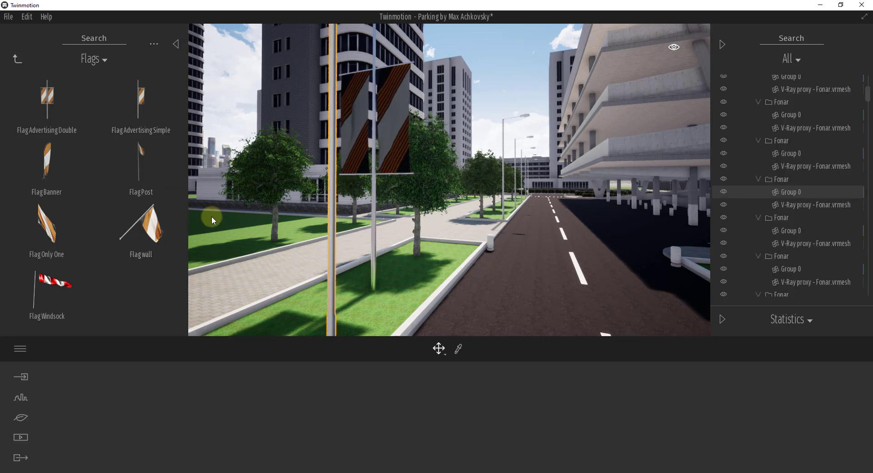
{"action": "left_click", "coordinate": [601, 153]}
{"action": "key", "text": "w"}
{"action": "right_click_drag", "start_coordinate": [596, 150], "coordinate": [558, 162]}
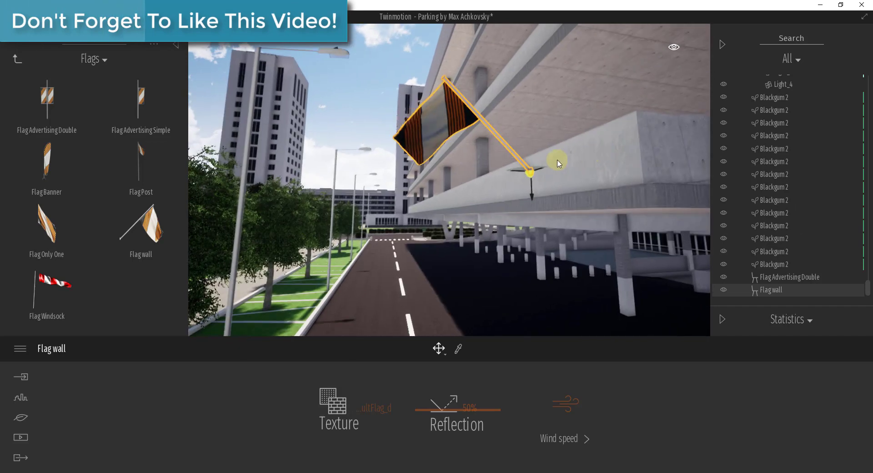
{"action": "left_click_drag", "start_coordinate": [533, 193], "coordinate": [533, 200]}
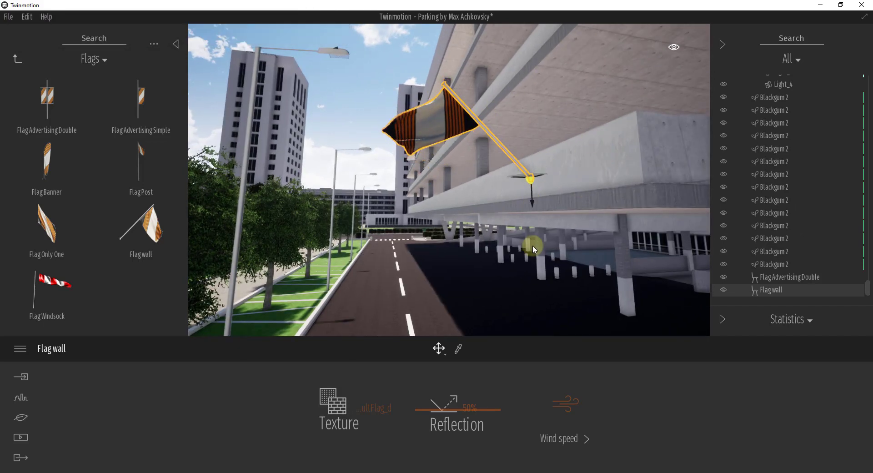
Delete the wall flag from the parking building's facade.
{"action": "right_click_drag", "start_coordinate": [484, 193], "coordinate": [481, 193]}
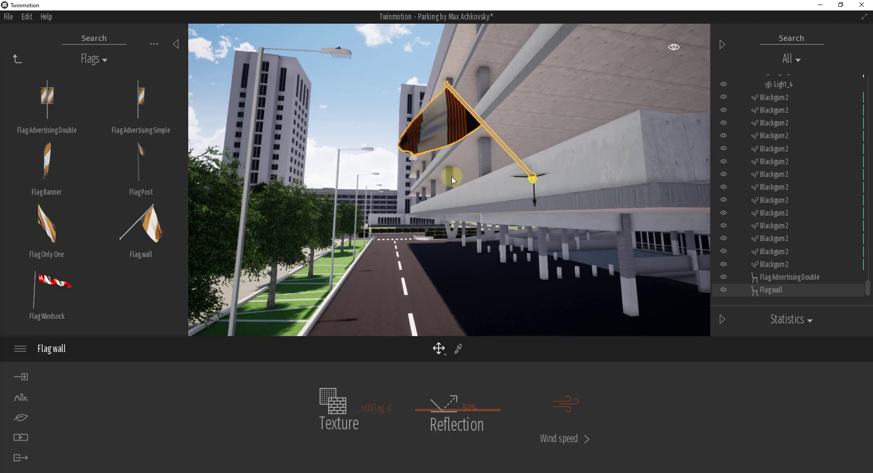
{"action": "key", "text": "d"}
{"action": "key", "text": "s"}
{"action": "left_click", "coordinate": [491, 175]}
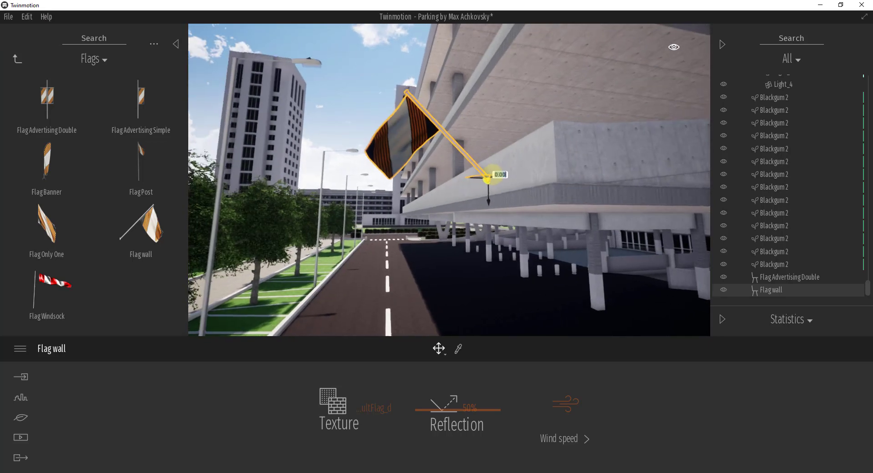
{"action": "key", "text": "s"}
{"action": "right_click_drag", "start_coordinate": [490, 177], "coordinate": [465, 190]}
{"action": "key", "text": "Delete"}
Place a Flag Post on the paved walkway between the grass beds in front of the curved building.
{"action": "key", "text": "a"}
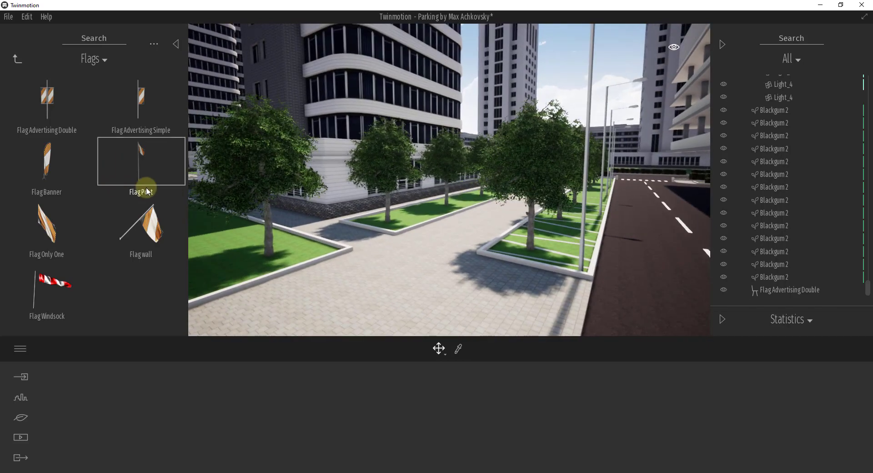
{"action": "left_click_drag", "start_coordinate": [447, 211], "coordinate": [414, 261]}
{"action": "right_click_drag", "start_coordinate": [422, 263], "coordinate": [408, 248]}
{"action": "key", "text": "w"}
{"action": "key", "text": "w"}
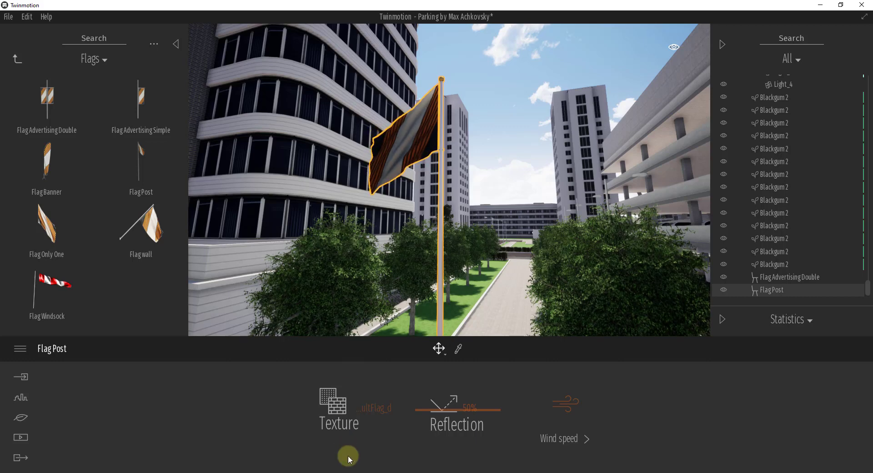
Replace the Flag Post's default texture with the United States flag image from the Content > Twinmotion > Flags folder.
{"action": "left_click", "coordinate": [342, 407]}
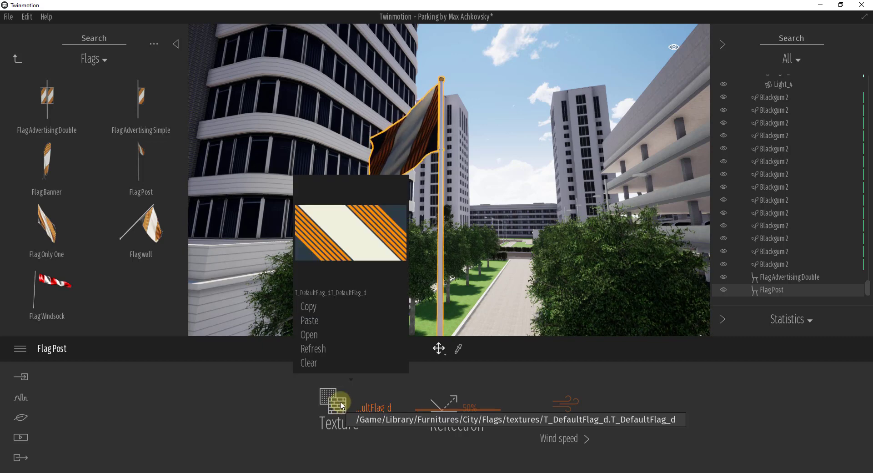
{"action": "left_click", "coordinate": [317, 335]}
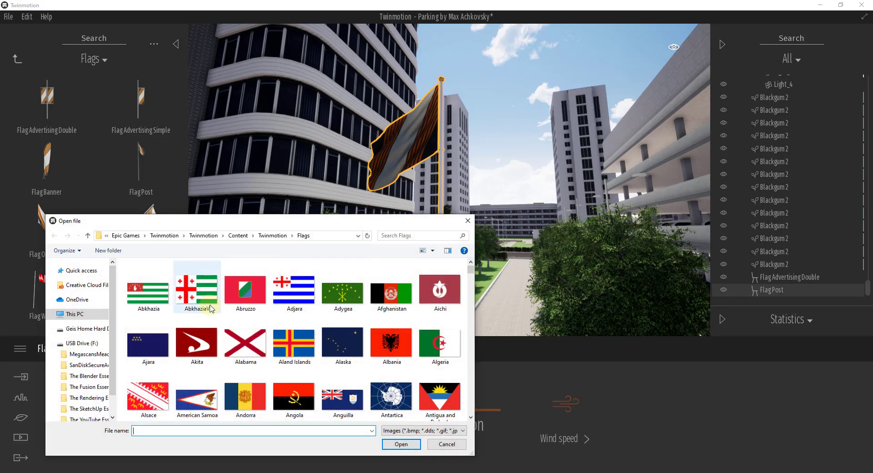
{"action": "scroll", "coordinate": [392, 327], "scroll_direction": "down", "scroll_amount": 3}
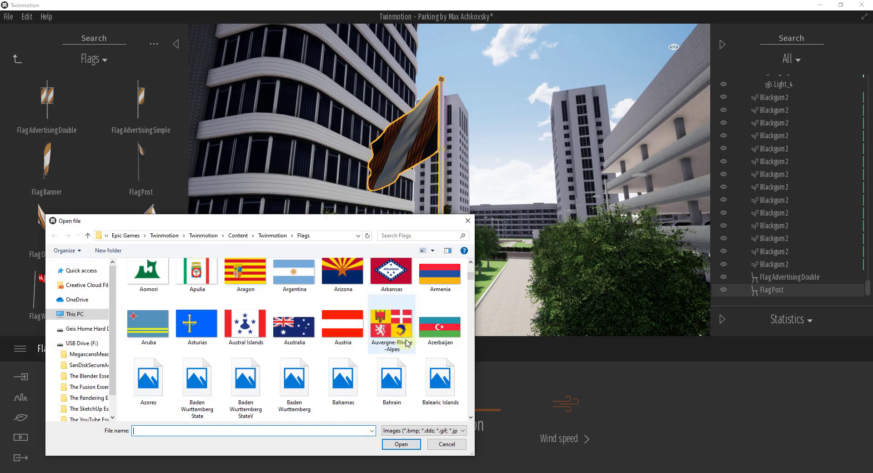
{"action": "scroll", "coordinate": [409, 331], "scroll_direction": "down", "scroll_amount": 1}
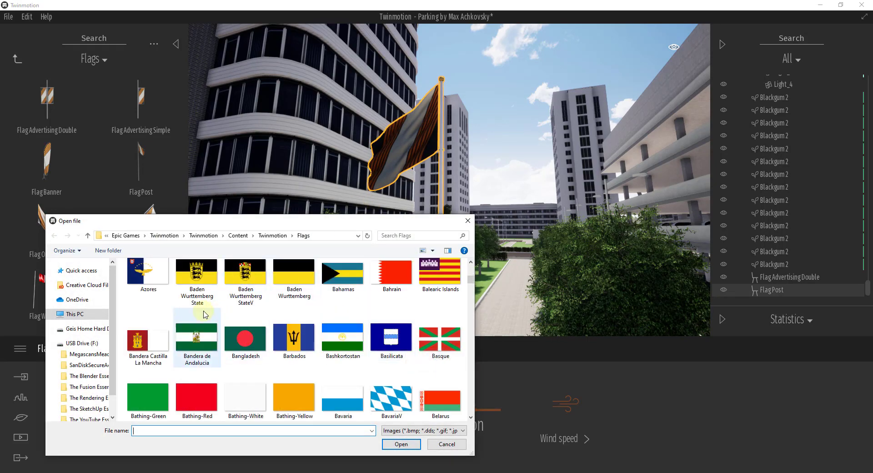
{"action": "left_click", "coordinate": [50, 343]}
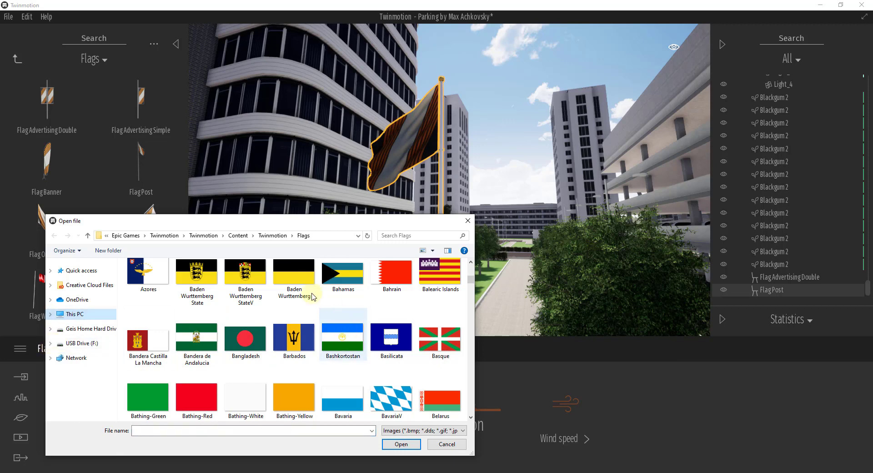
{"action": "scroll", "coordinate": [344, 348], "scroll_direction": "down", "scroll_amount": 2}
{"action": "scroll", "coordinate": [347, 349], "scroll_direction": "down", "scroll_amount": 5}
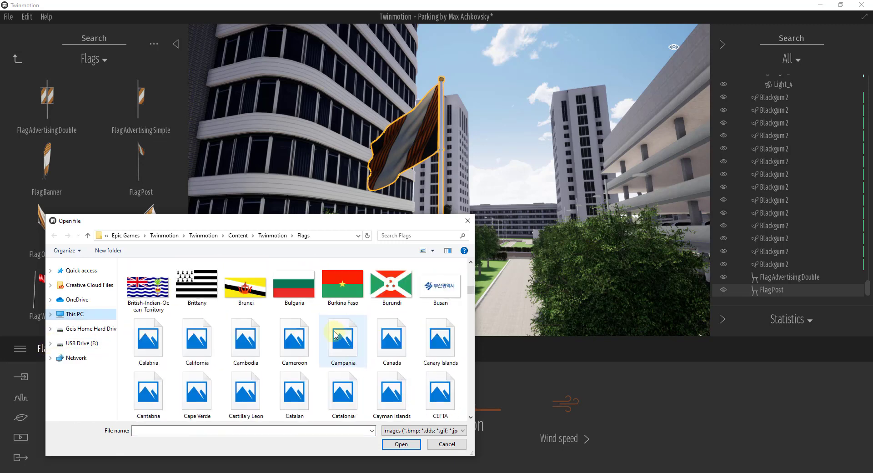
{"action": "scroll", "coordinate": [348, 345], "scroll_direction": "down", "scroll_amount": 2}
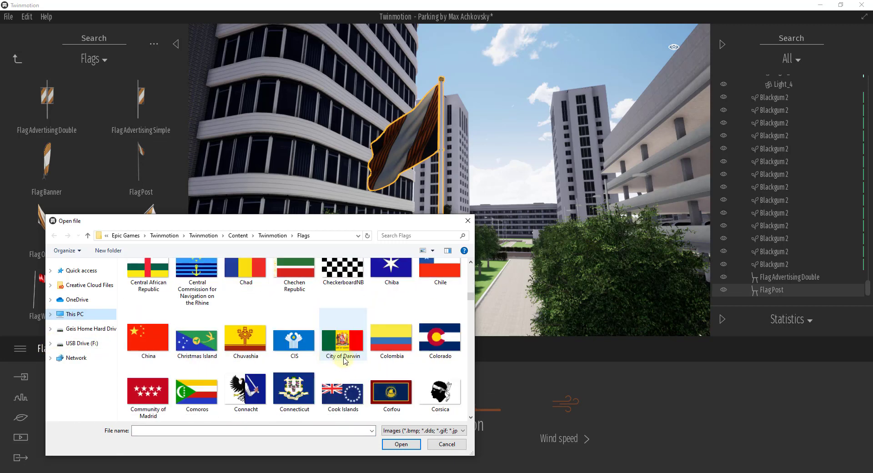
{"action": "scroll", "coordinate": [348, 361], "scroll_direction": "down", "scroll_amount": 3}
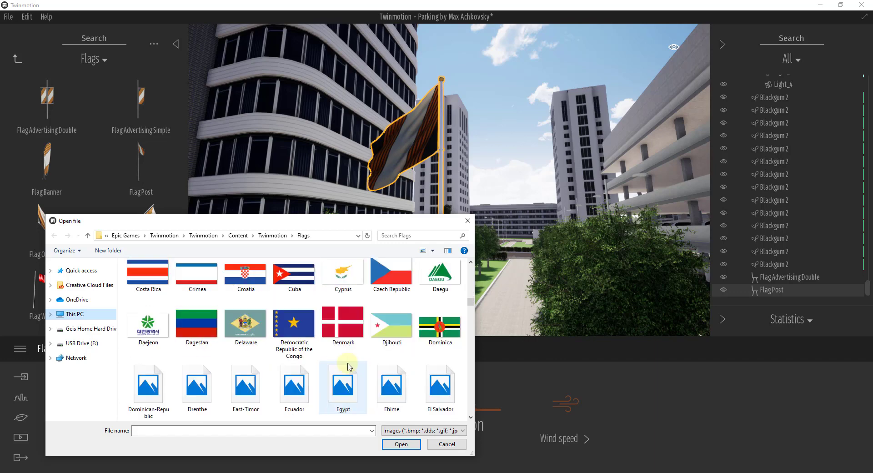
{"action": "scroll", "coordinate": [346, 361], "scroll_direction": "down", "scroll_amount": 8}
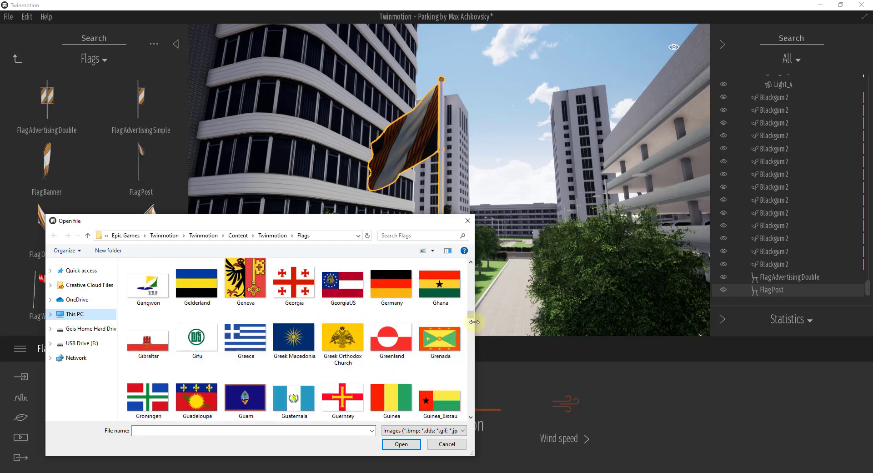
{"action": "left_click_drag", "start_coordinate": [472, 324], "coordinate": [463, 407]}
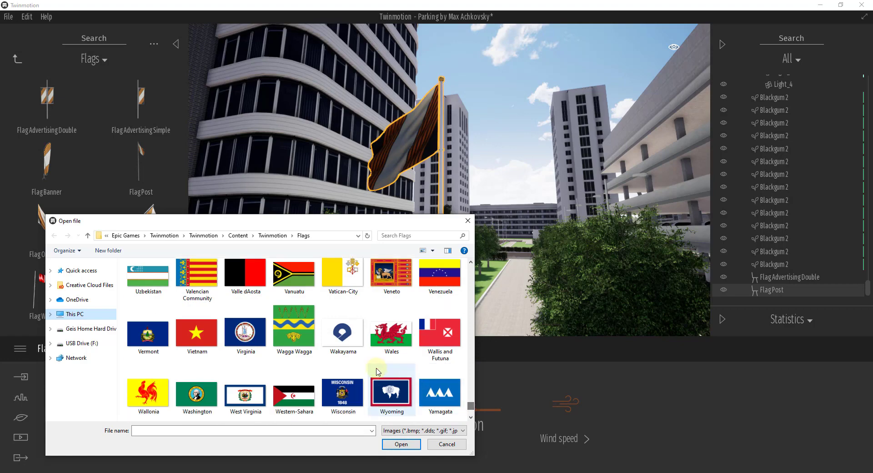
{"action": "scroll", "coordinate": [352, 357], "scroll_direction": "up", "scroll_amount": 4}
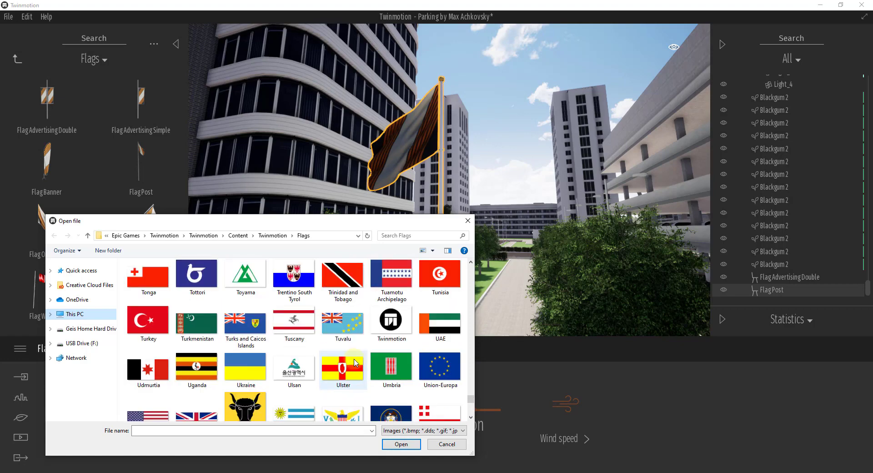
{"action": "scroll", "coordinate": [356, 362], "scroll_direction": "down", "scroll_amount": 2}
{"action": "double_click", "coordinate": [148, 327]}
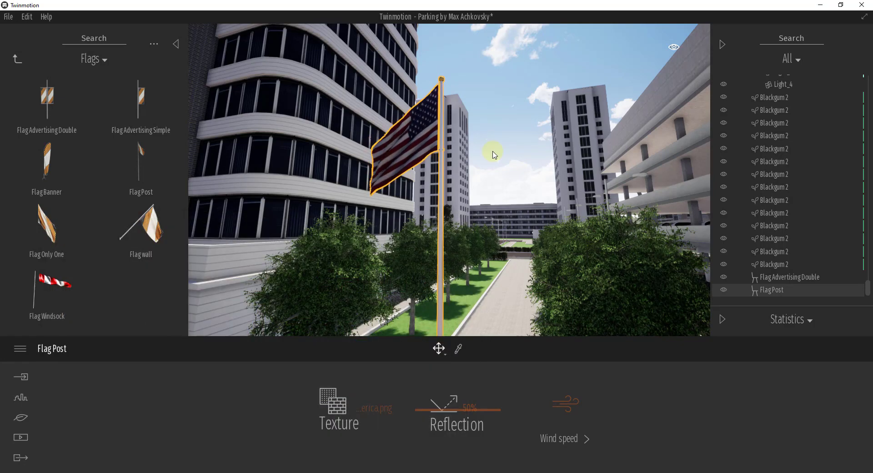
Place a Flag wall on the parking building's lower concrete facade band, near the corner facing the road.
{"action": "middle_click_drag", "start_coordinate": [421, 146], "coordinate": [417, 147], "text": "shift"}
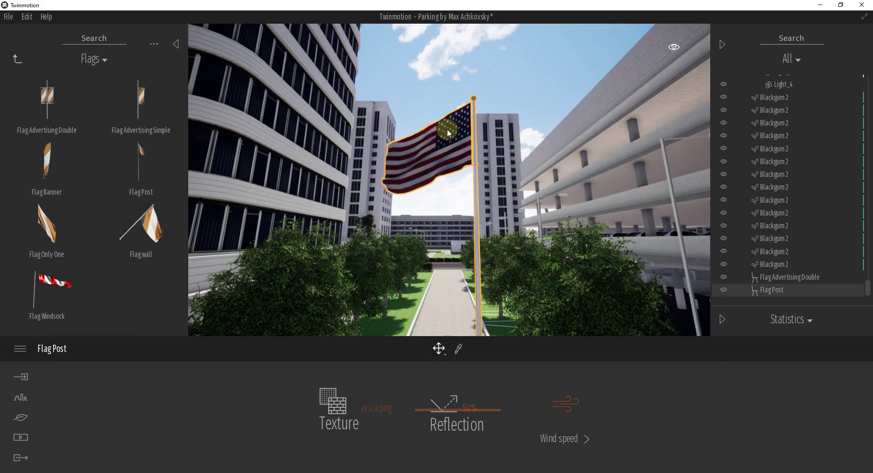
{"action": "middle_click_drag", "start_coordinate": [442, 182], "coordinate": [439, 183], "text": "shift"}
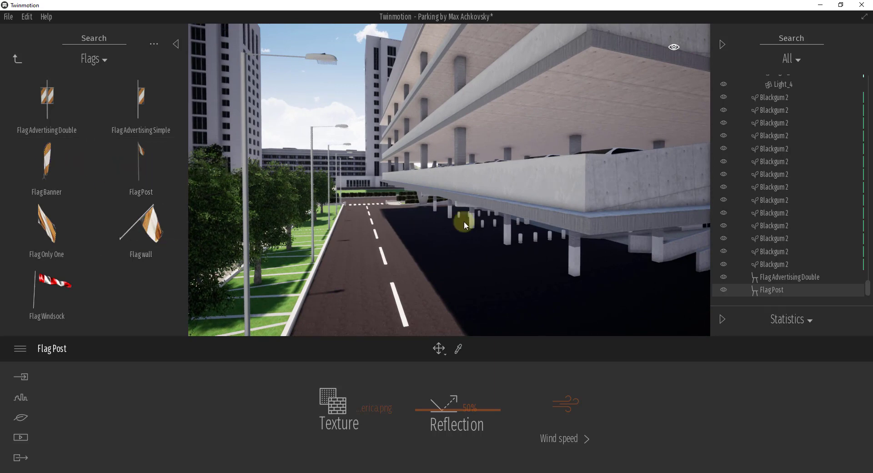
{"action": "left_click_drag", "start_coordinate": [464, 221], "coordinate": [526, 183]}
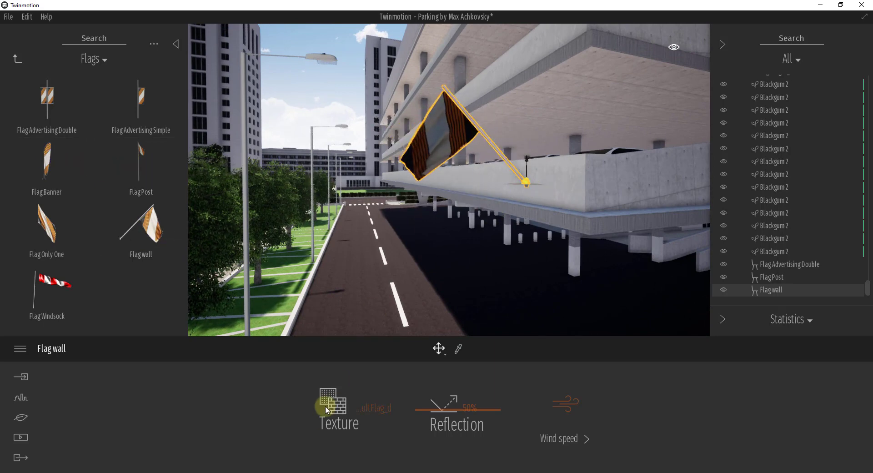
Replace the wall flag's default texture with the CheckerboardNB image from the Flags folder.
{"action": "left_click", "coordinate": [326, 408]}
{"action": "left_click", "coordinate": [310, 338]}
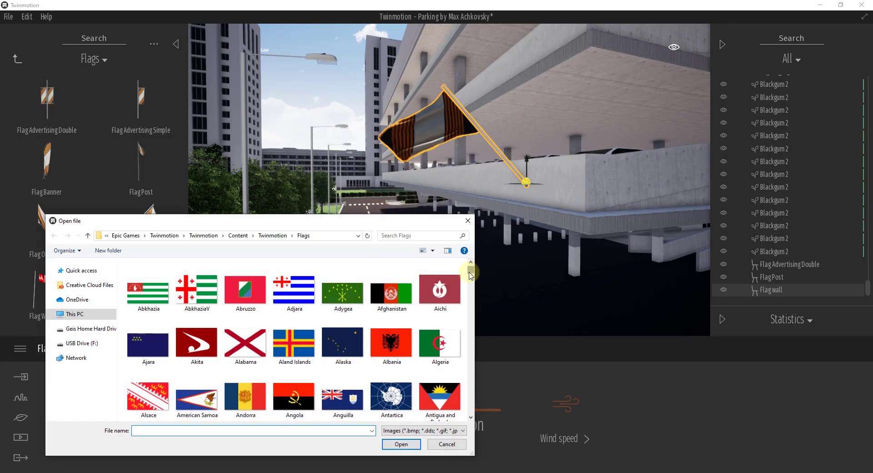
{"action": "left_click_drag", "start_coordinate": [469, 273], "coordinate": [467, 402]}
{"action": "scroll", "coordinate": [398, 347], "scroll_direction": "up", "scroll_amount": 3}
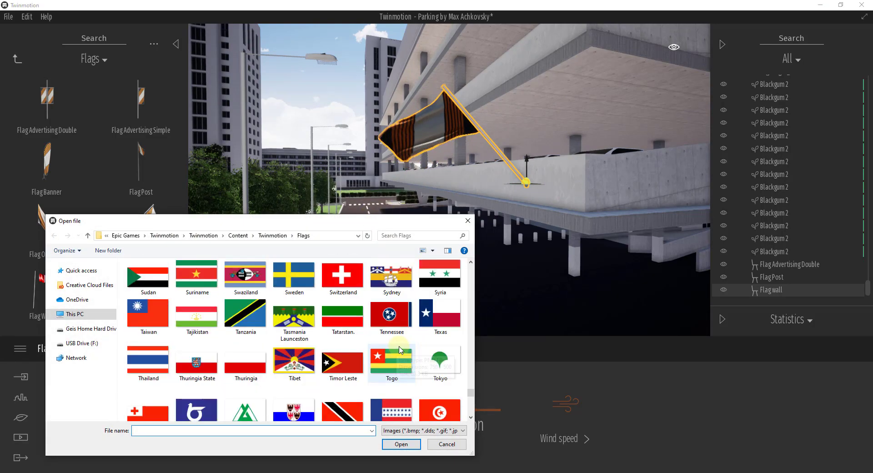
{"action": "scroll", "coordinate": [398, 349], "scroll_direction": "up", "scroll_amount": 2}
{"action": "scroll", "coordinate": [400, 348], "scroll_direction": "down", "scroll_amount": 10}
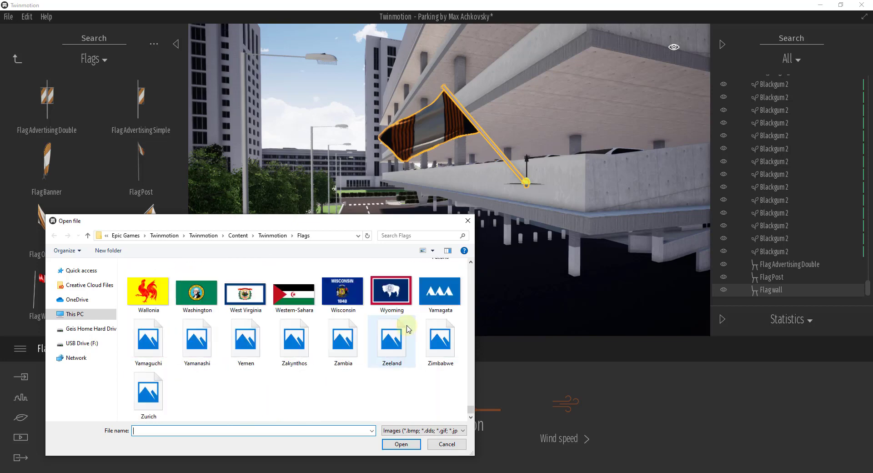
{"action": "scroll", "coordinate": [408, 329], "scroll_direction": "up", "scroll_amount": 3}
{"action": "scroll", "coordinate": [400, 336], "scroll_direction": "up", "scroll_amount": 15}
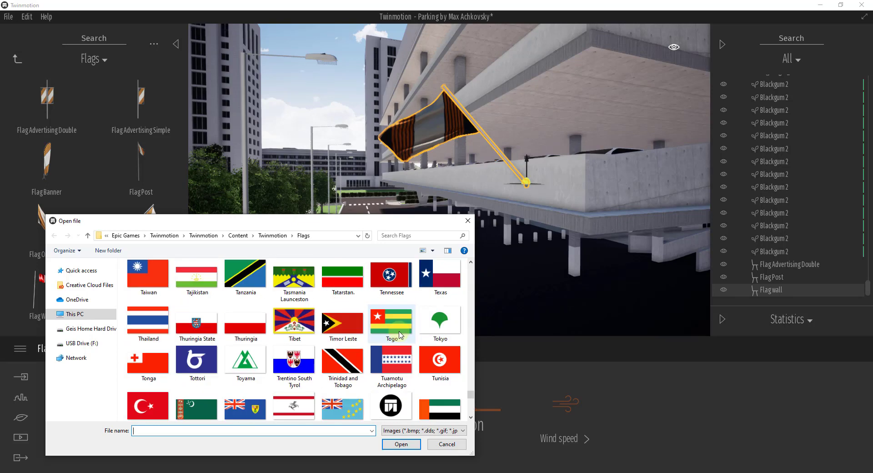
{"action": "scroll", "coordinate": [400, 329], "scroll_direction": "up", "scroll_amount": 15}
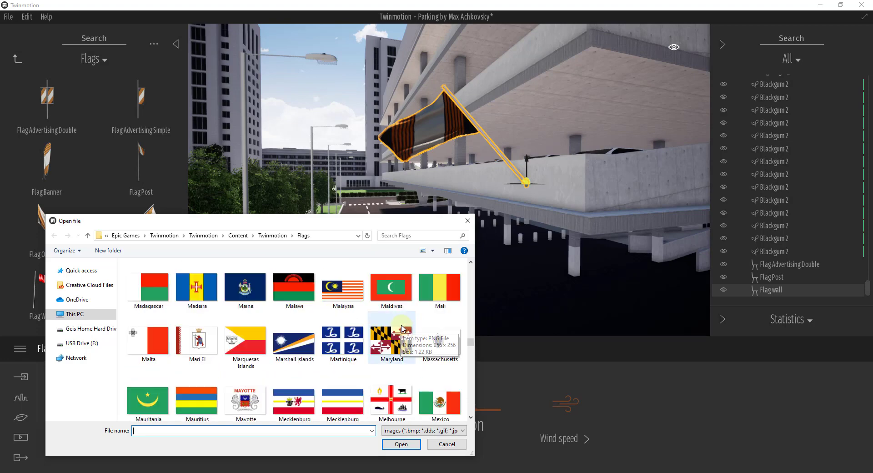
{"action": "scroll", "coordinate": [406, 311], "scroll_direction": "up", "scroll_amount": 8}
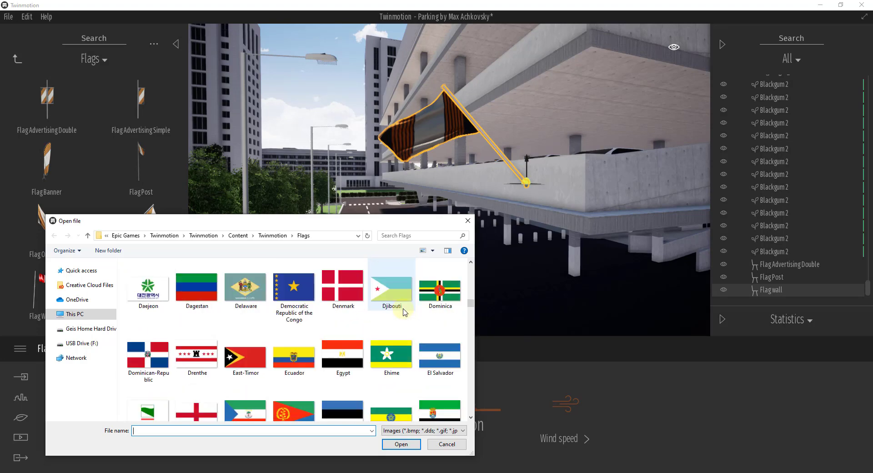
{"action": "double_click", "coordinate": [332, 286]}
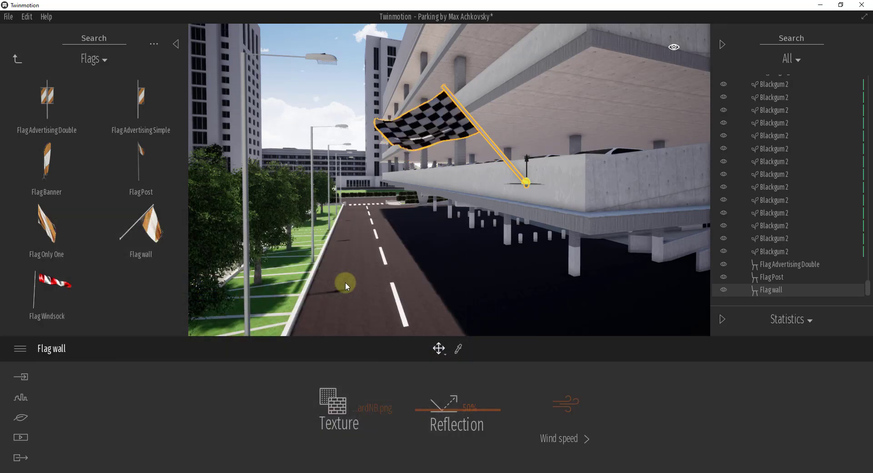
Duplicate the wall flag into a row of nine copies along the parking building's facade above the road.
{"action": "right_click_drag", "start_coordinate": [501, 189], "coordinate": [500, 190]}
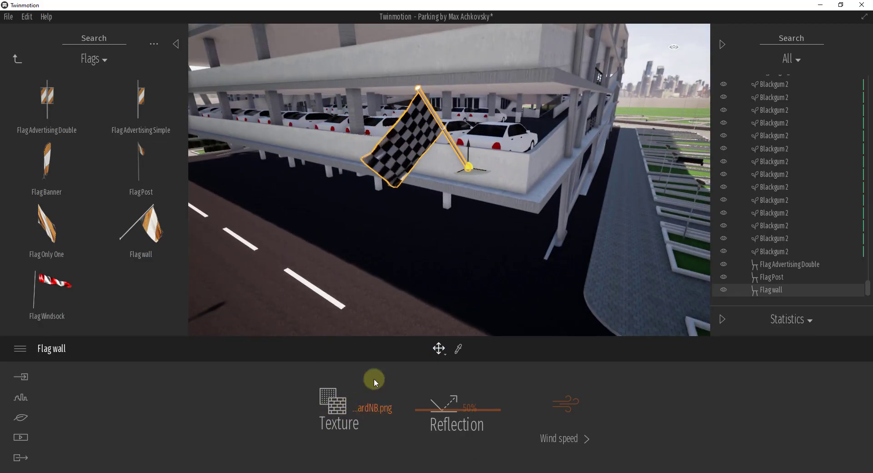
{"action": "left_click_drag", "start_coordinate": [481, 173], "coordinate": [341, 152], "text": "alt"}
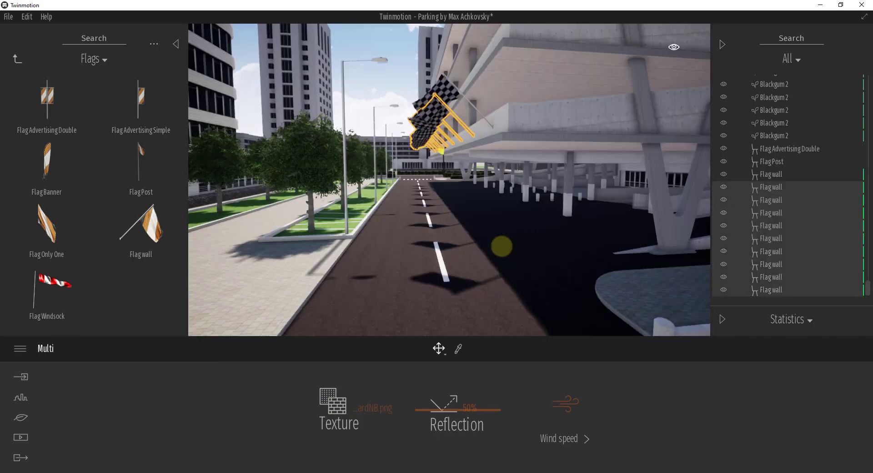
Set the wall flags' texture to 800px-Flag_of_Rex_(Mardi_Gras_colors) from the 29 Flags folder on the USB drive, using the original wall flag.
{"action": "left_click", "coordinate": [491, 129]}
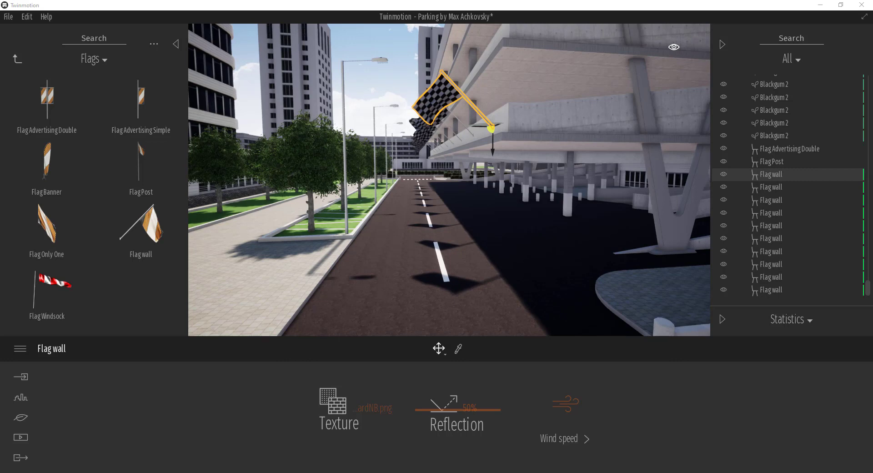
{"action": "left_click", "coordinate": [330, 410]}
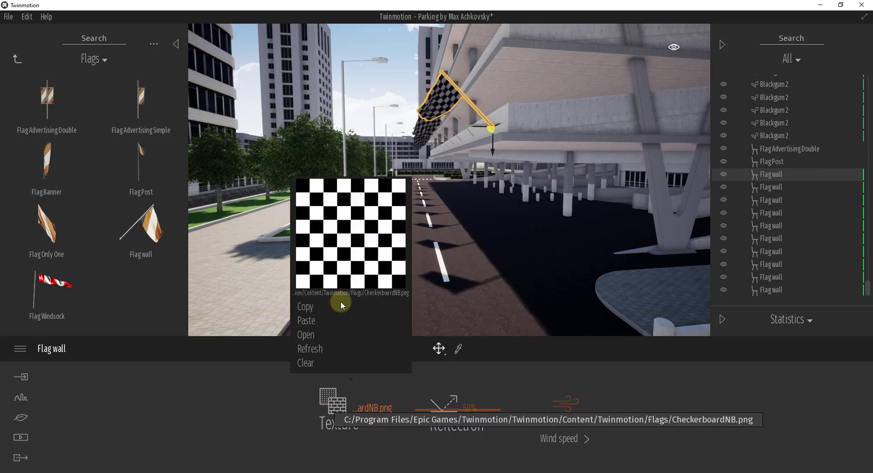
{"action": "left_click", "coordinate": [313, 341]}
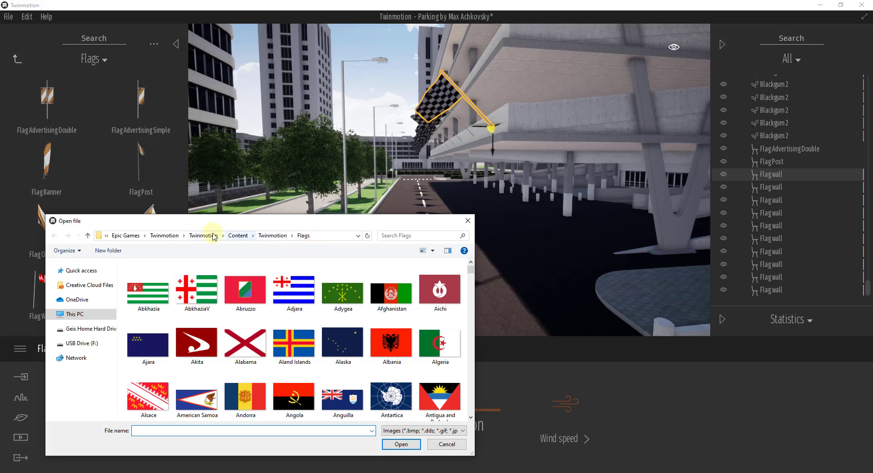
{"action": "left_click", "coordinate": [79, 342]}
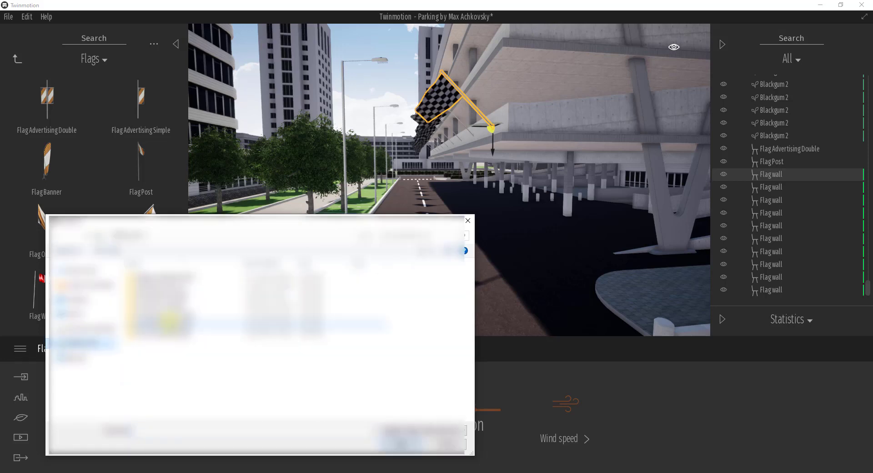
{"action": "double_click", "coordinate": [158, 316]}
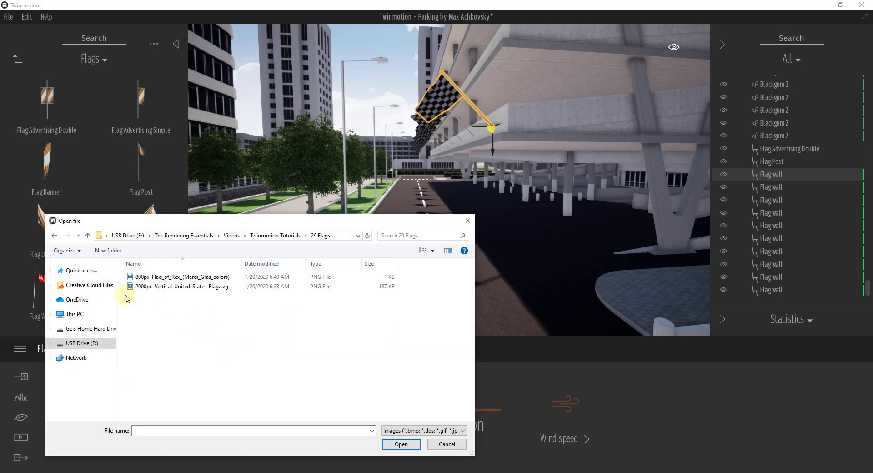
{"action": "double_click", "coordinate": [213, 279]}
Examine the row of wall flags along the parking building and the double advertising flag beside the road.
{"action": "right_click_drag", "start_coordinate": [455, 170], "coordinate": [455, 170]}
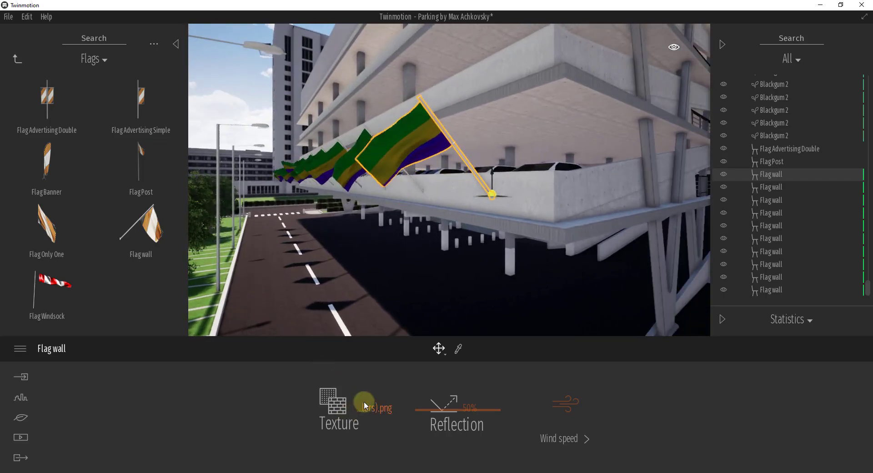
{"action": "right_click_drag", "start_coordinate": [428, 244], "coordinate": [424, 245]}
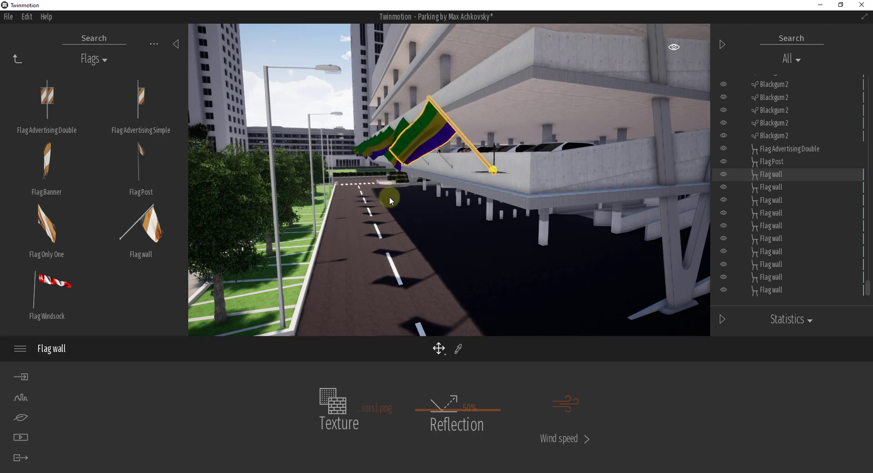
{"action": "right_click_drag", "start_coordinate": [409, 231], "coordinate": [410, 230]}
{"action": "key", "text": "d"}
{"action": "key", "text": "s"}
{"action": "key", "text": "s"}
{"action": "key", "text": "q"}
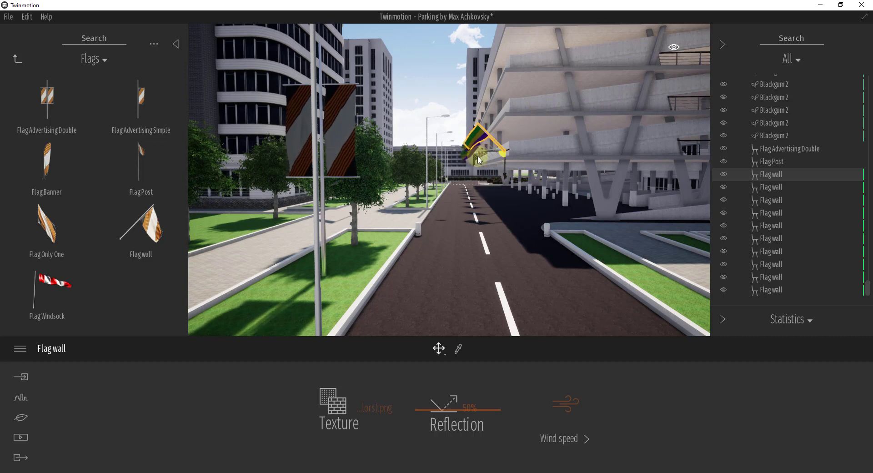
{"action": "right_click_drag", "start_coordinate": [487, 253], "coordinate": [488, 254]}
{"action": "key", "text": "s"}
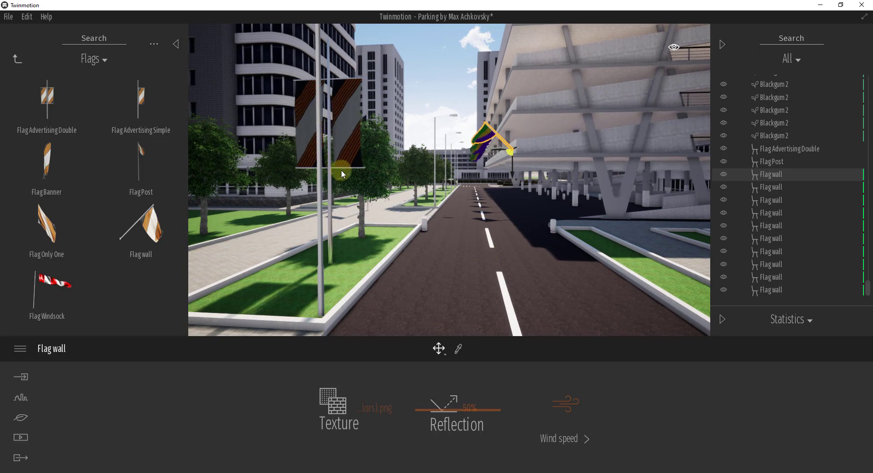